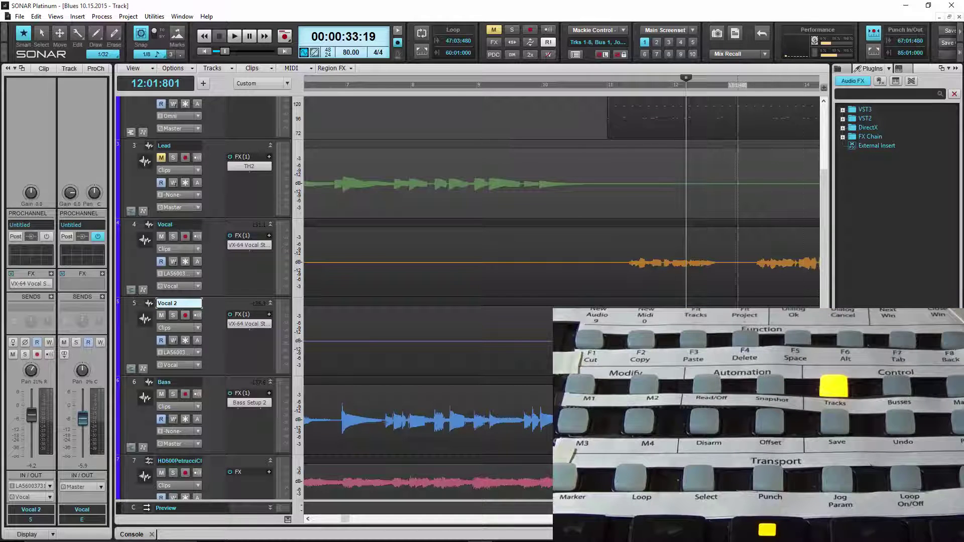
# Put the now time at 13:01:483, then fit all eight tracks and the whole project in view
pyautogui.click(745, 84)
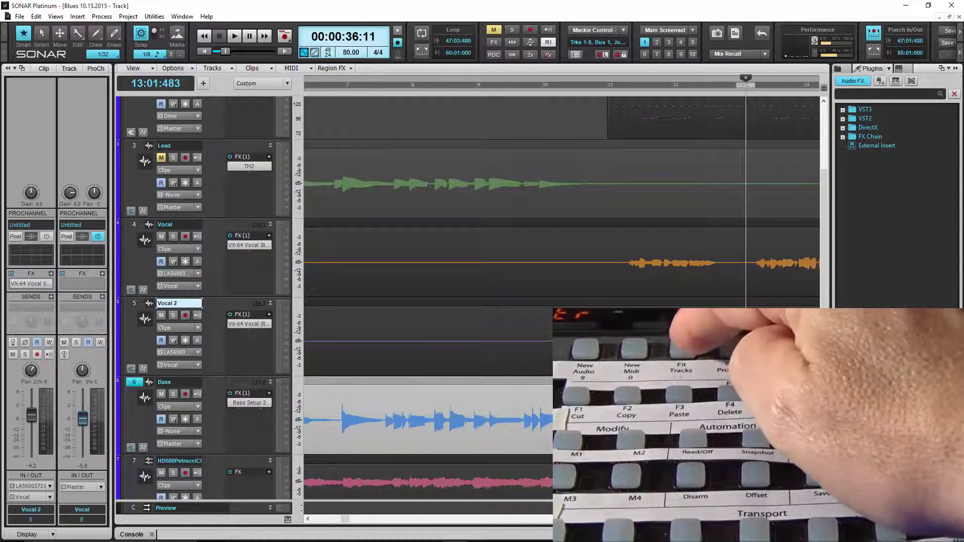
pyautogui.press('f')
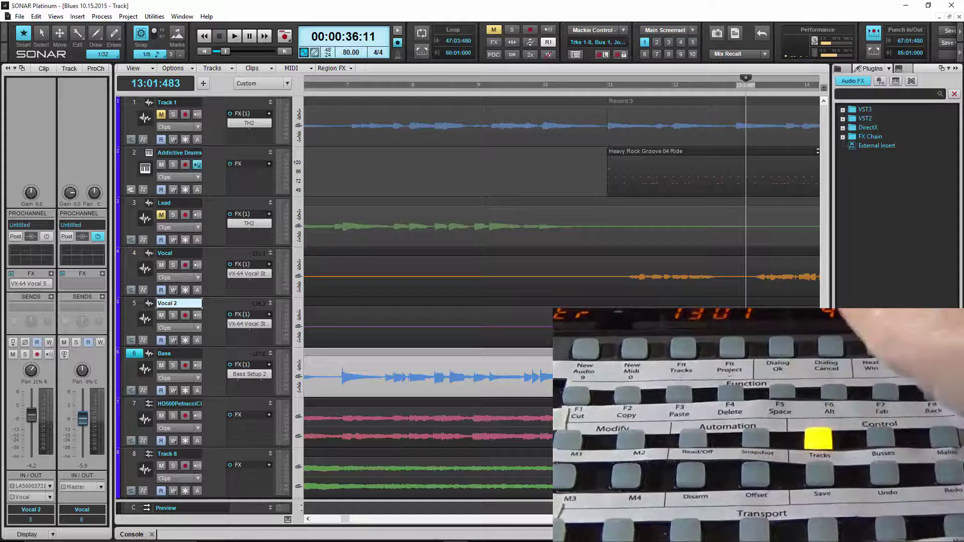
pyautogui.press('f')
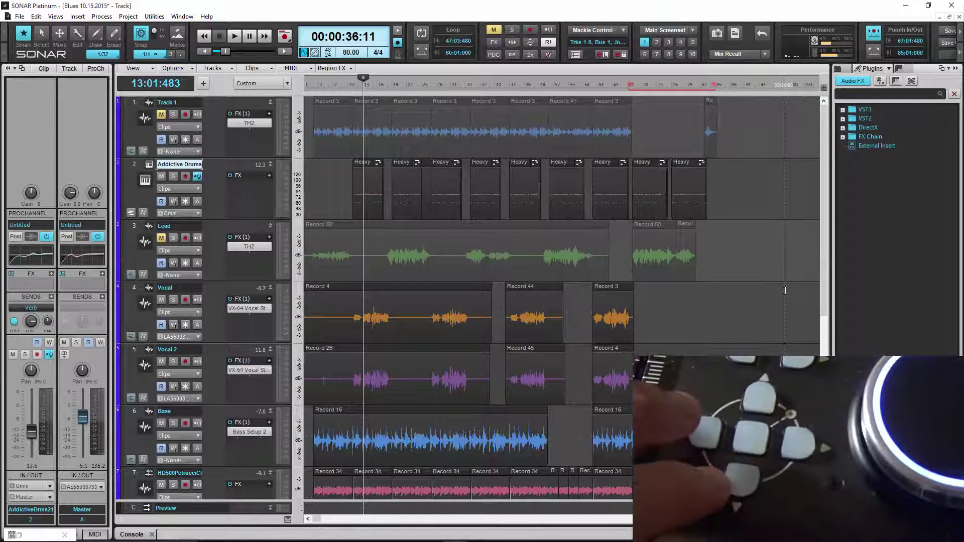
# Move track focus from Lead to Vocal, back to Lead, then down past Vocal to the next track
pyautogui.press('Down')
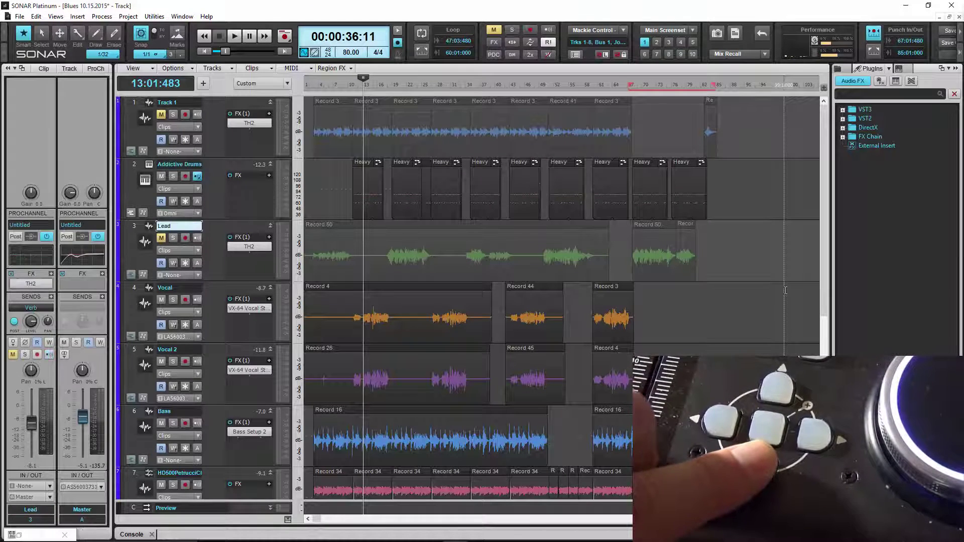
pyautogui.press('Down')
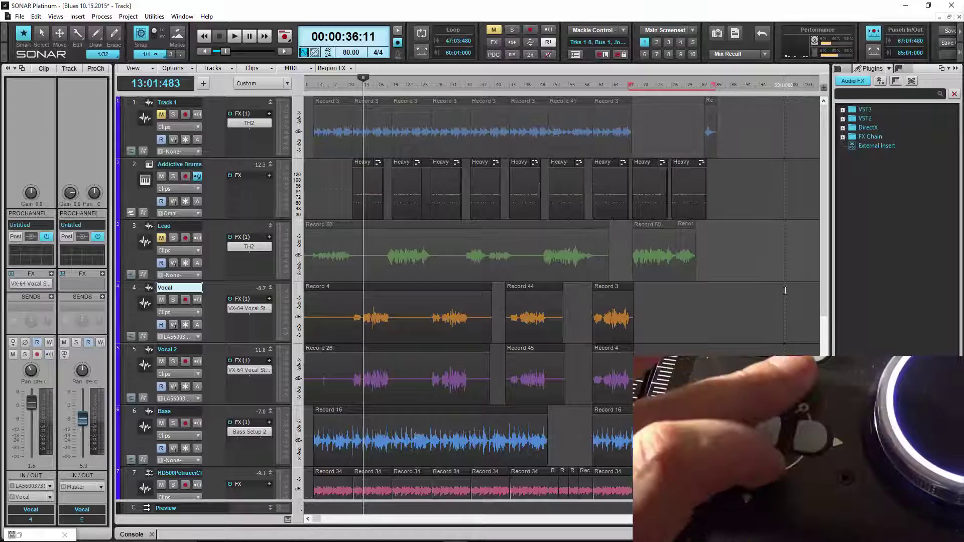
pyautogui.press('Up')
pyautogui.press('Up')
pyautogui.press('Down')
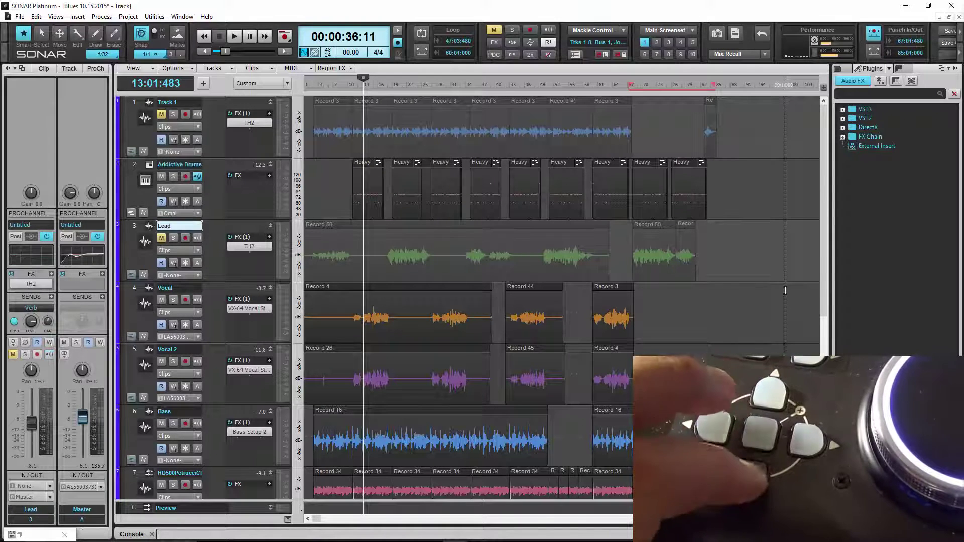
pyautogui.press('Down')
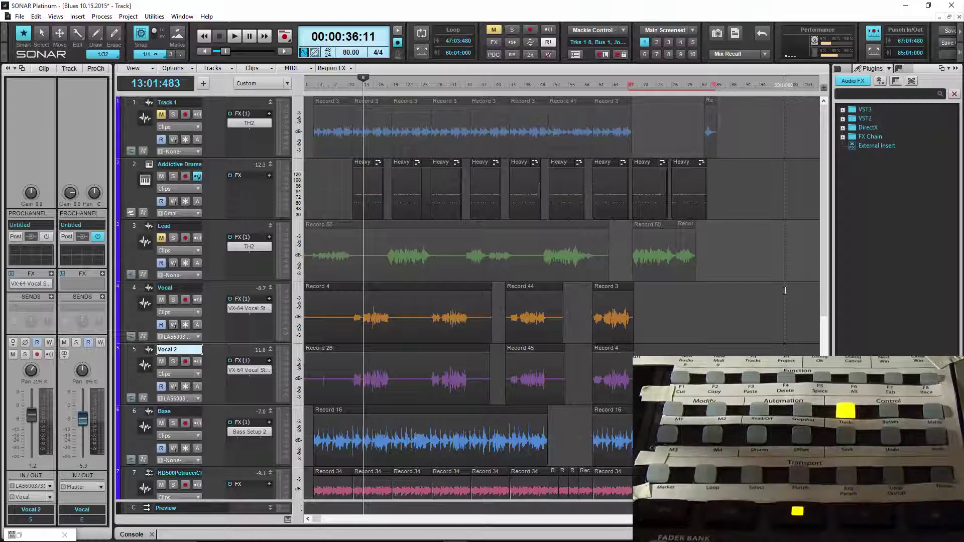
# Focus Track 8, select all clips and clear the selection, then open the Console view
pyautogui.press('Down')
pyautogui.press('Down')
pyautogui.press('Down')
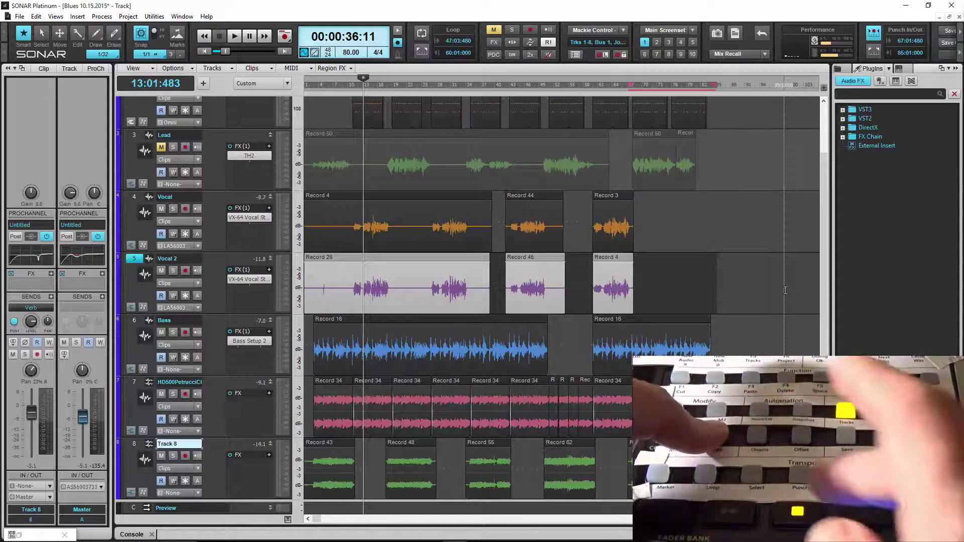
pyautogui.hotkey('ctrl', 'shift', 'a')
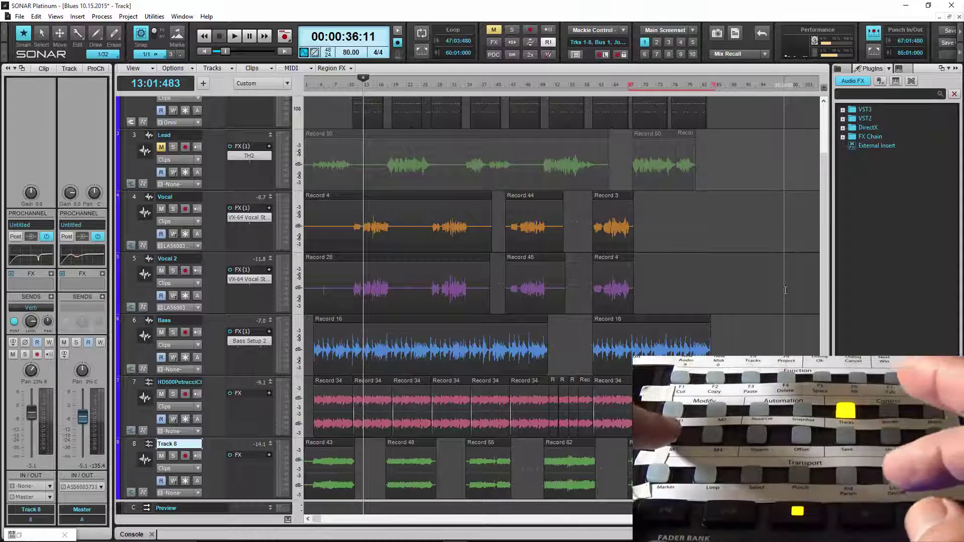
pyautogui.hotkey('ctrl', 'a')
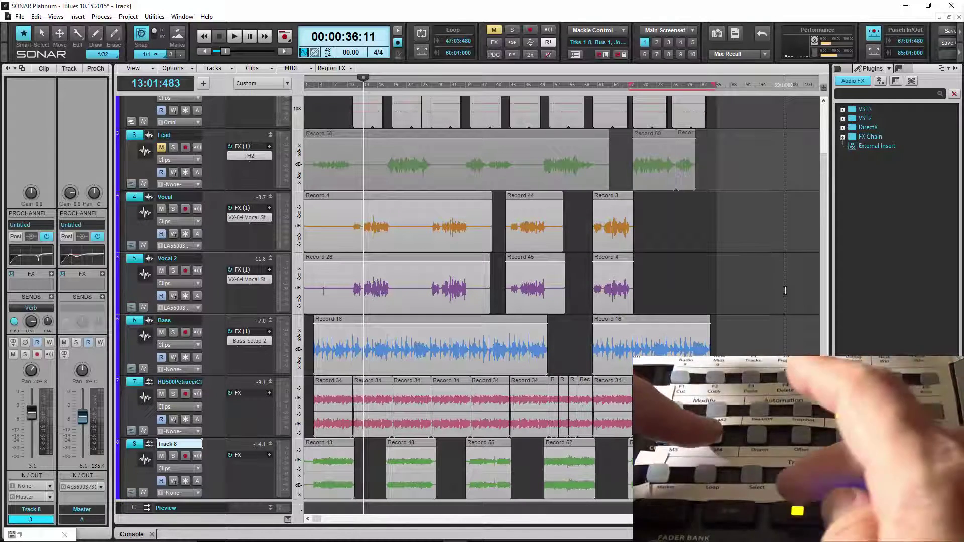
pyautogui.hotkey('ctrl', 'shift', 'a')
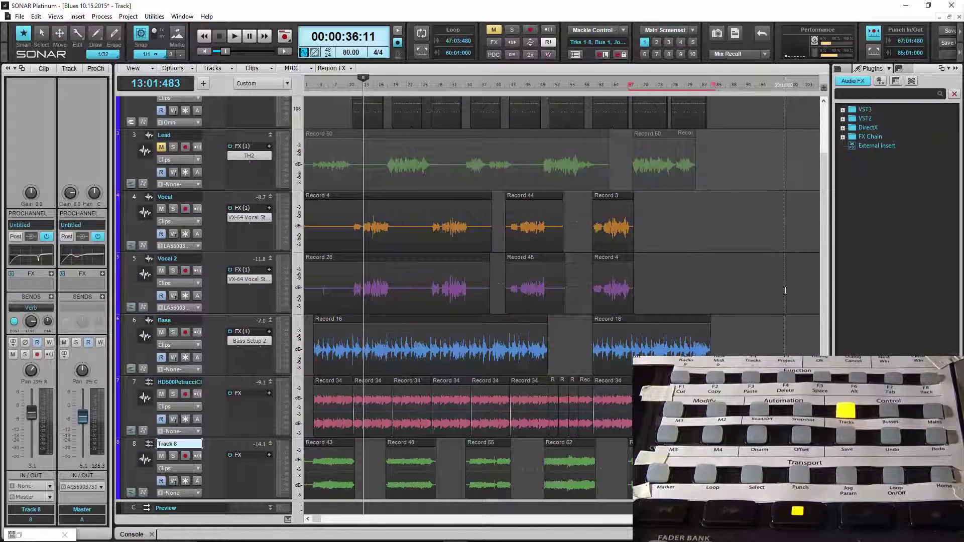
pyautogui.hotkey('alt', '3')
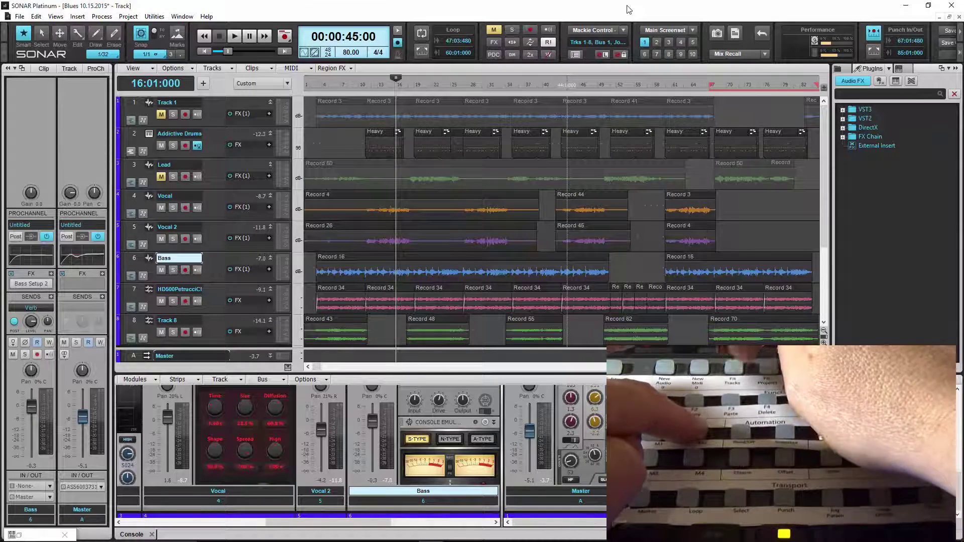
# Open the Track Manager and uncheck Track 1
pyautogui.press('h')
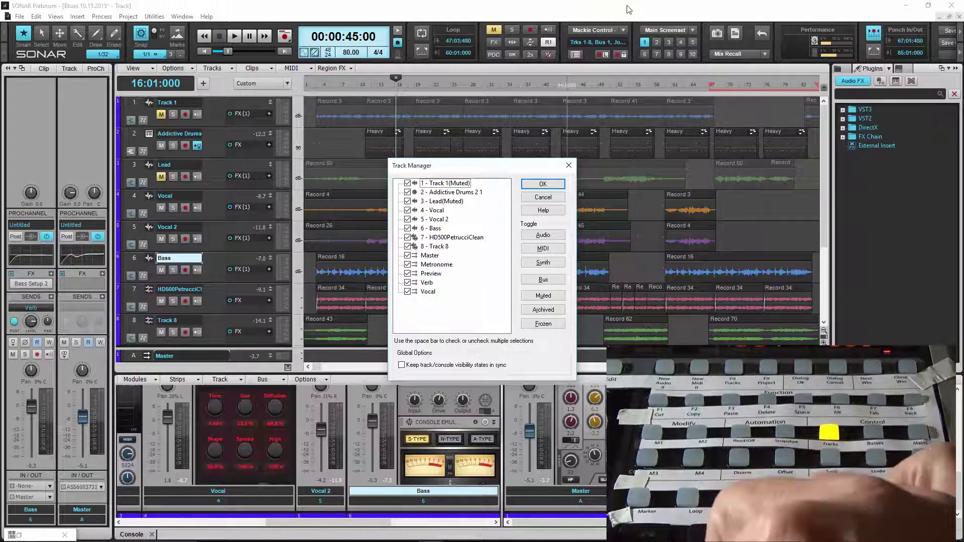
pyautogui.press('Down')
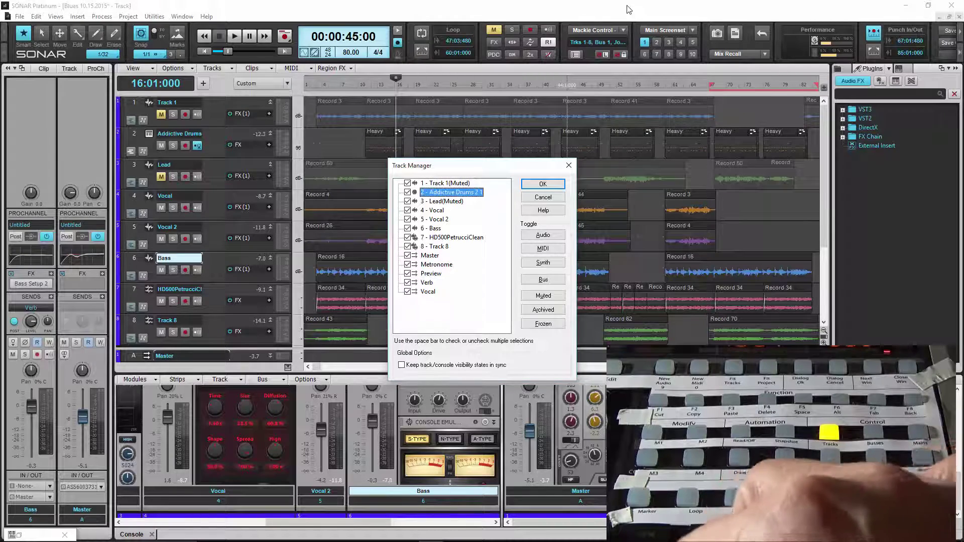
pyautogui.press('Up')
pyautogui.press('Down')
pyautogui.press('Down')
pyautogui.press('Down')
pyautogui.press('Down')
pyautogui.press('Down')
pyautogui.press('Down')
pyautogui.press('Down')
pyautogui.press('Down')
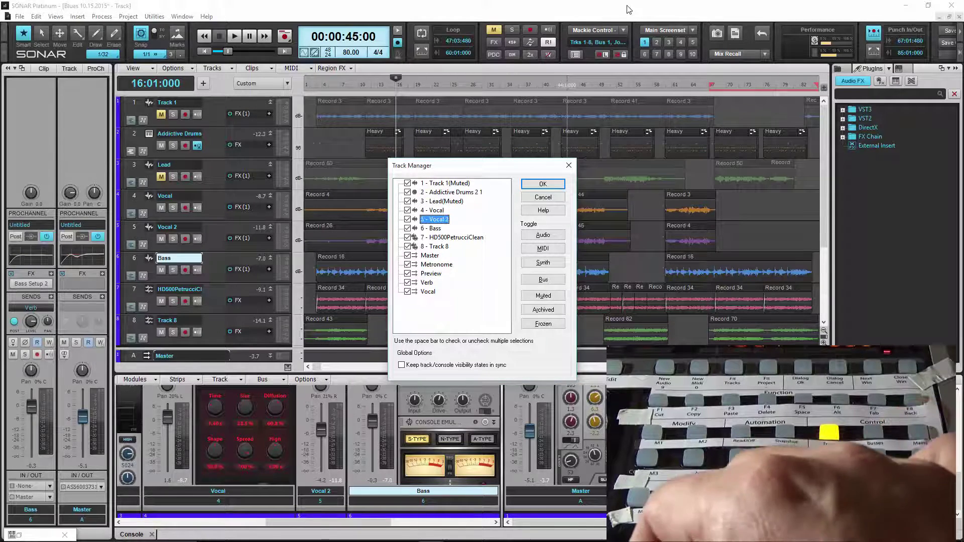
pyautogui.press('Up')
pyautogui.press('Up')
pyautogui.press('Up')
pyautogui.press('Up')
pyautogui.press('Up')
pyautogui.press('Up')
pyautogui.press('Up')
pyautogui.press('Up')
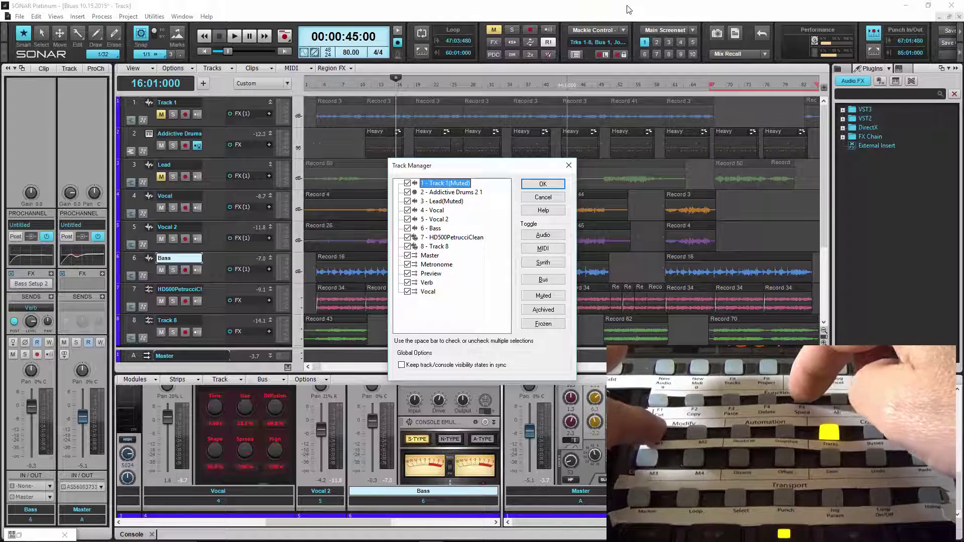
pyautogui.press('space')
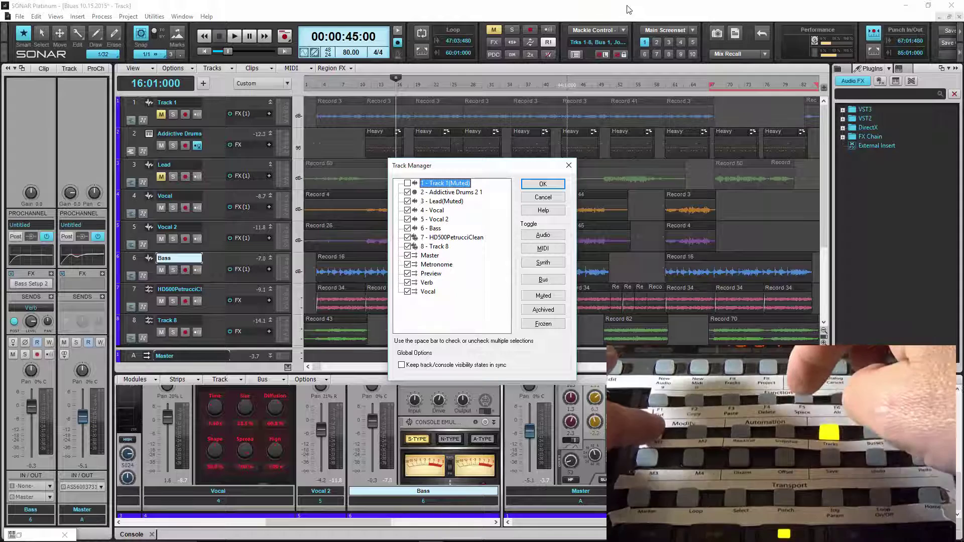
# Step down past Addictive Drums through Lead, Vocal and Vocal 2, unchecking Bass, down to Master
pyautogui.press('Down')
pyautogui.press('Down')
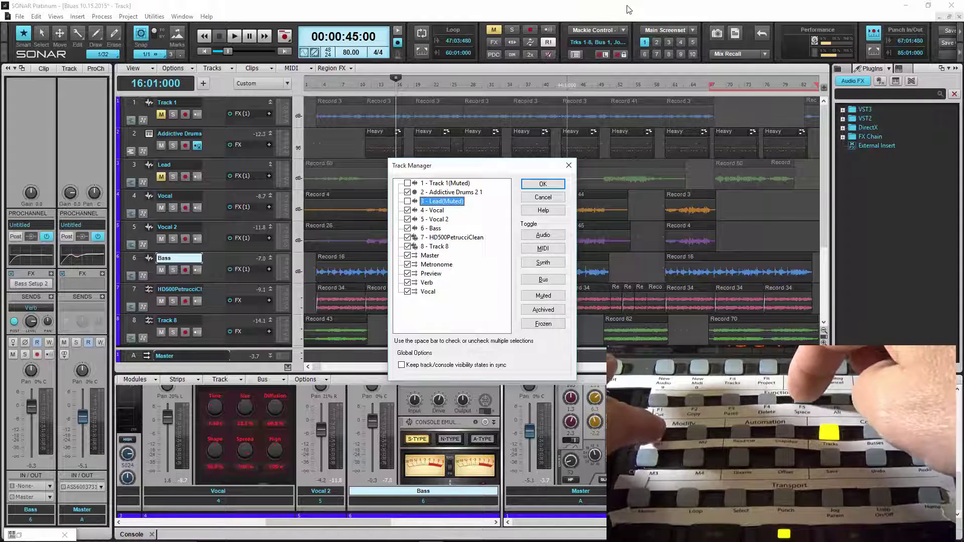
pyautogui.press('Down')
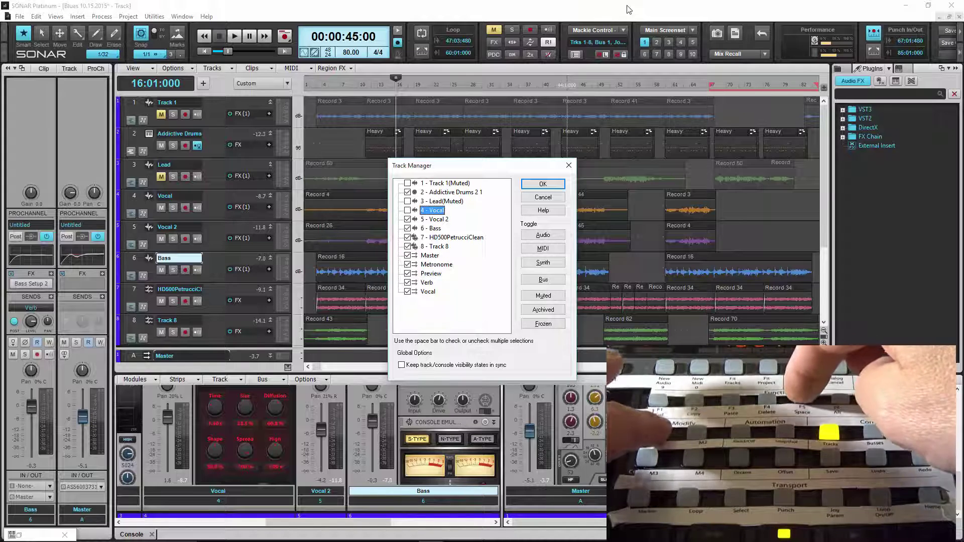
pyautogui.press('Down')
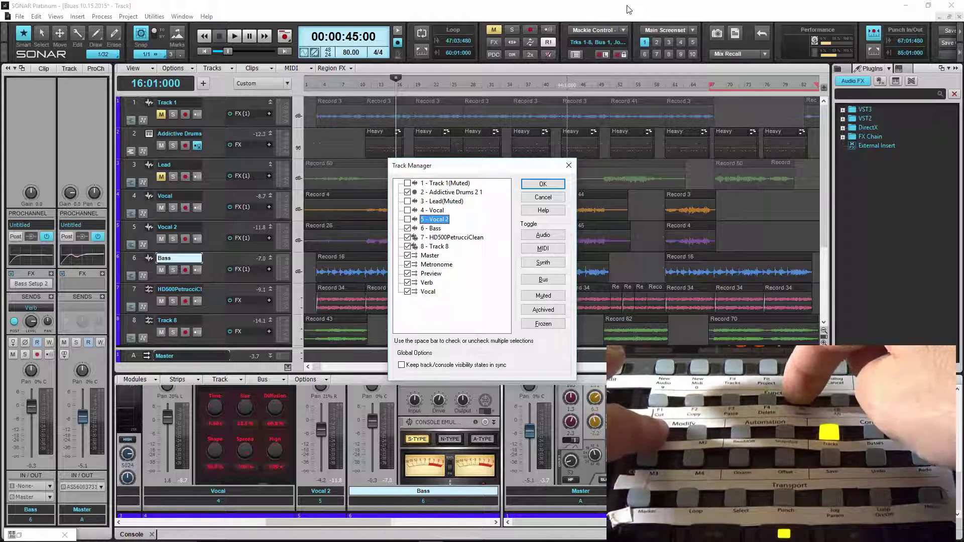
pyautogui.press('Down')
pyautogui.press('space')
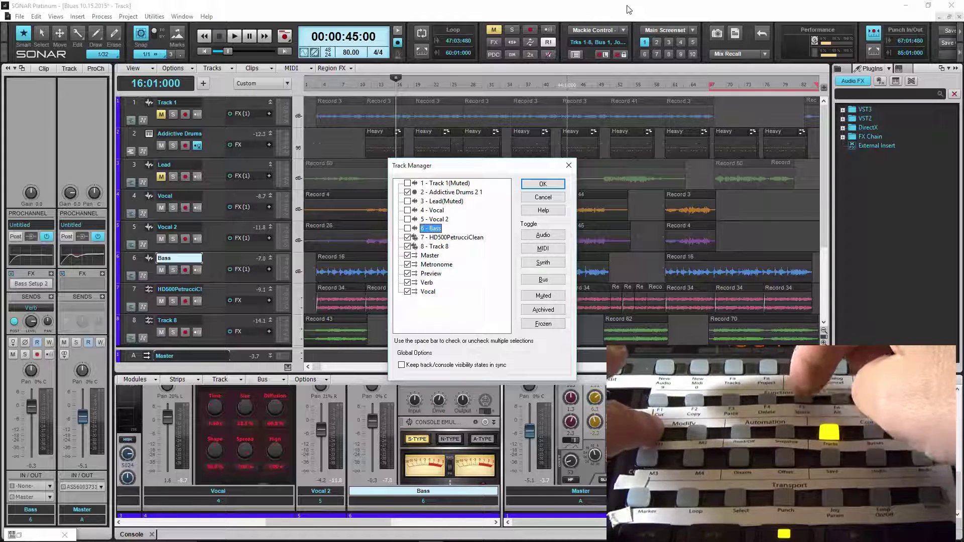
pyautogui.press('Down')
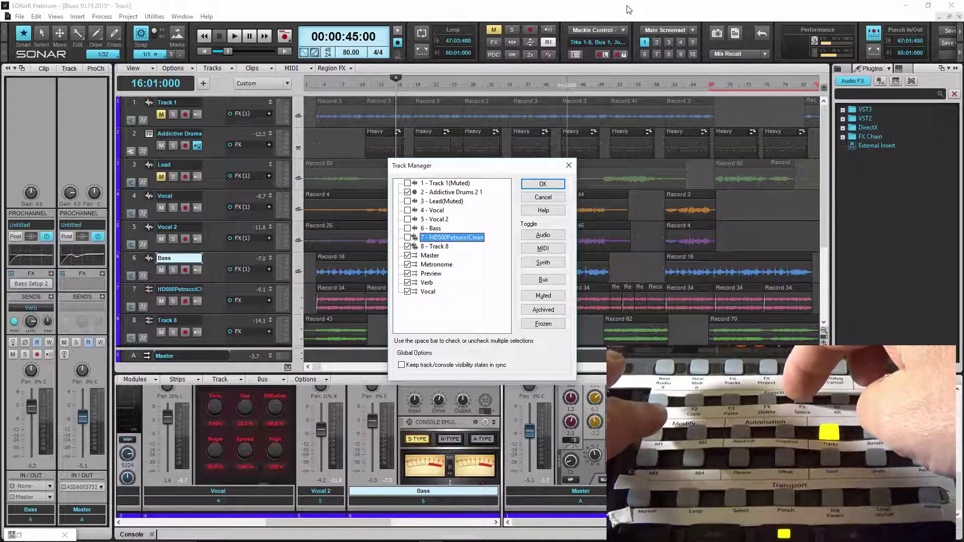
pyautogui.press('Down')
pyautogui.press('Down')
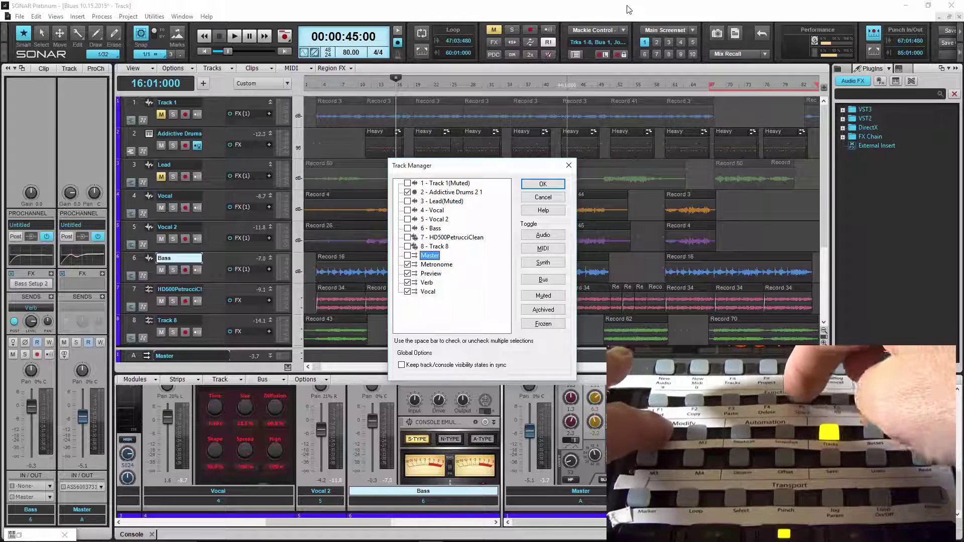
# Uncheck Metronome and the Vocal bus, moving through Preview and the Verb bus
pyautogui.press('Down')
pyautogui.press('space')
pyautogui.press('Down')
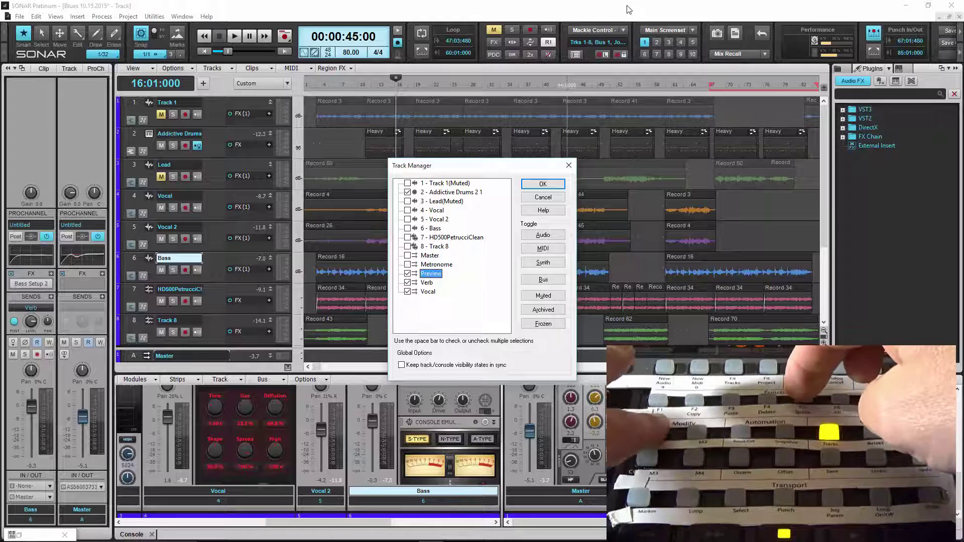
pyautogui.press('Down')
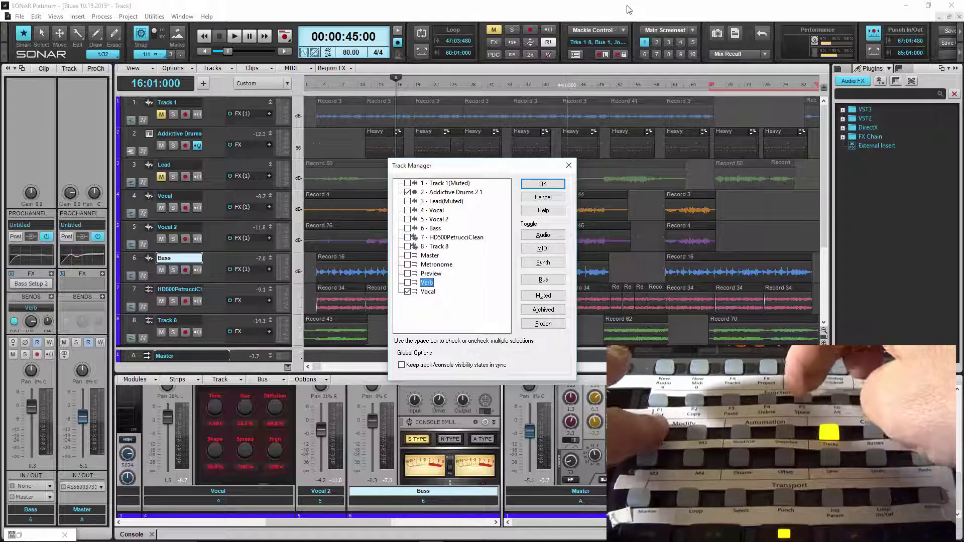
pyautogui.press('Down')
pyautogui.press('space')
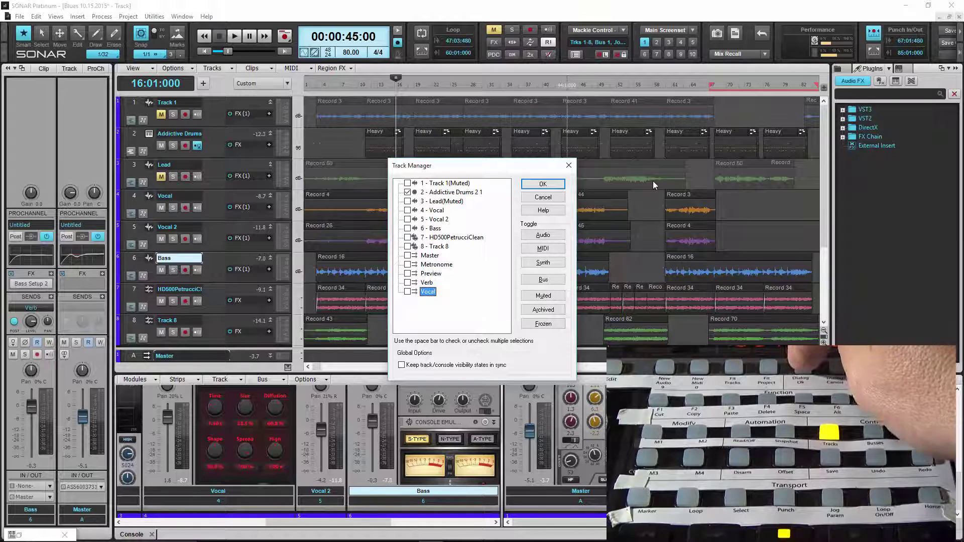
# Confirm the Track Manager with Enter, leaving only Addictive Drums in the track view
pyautogui.press('Return')
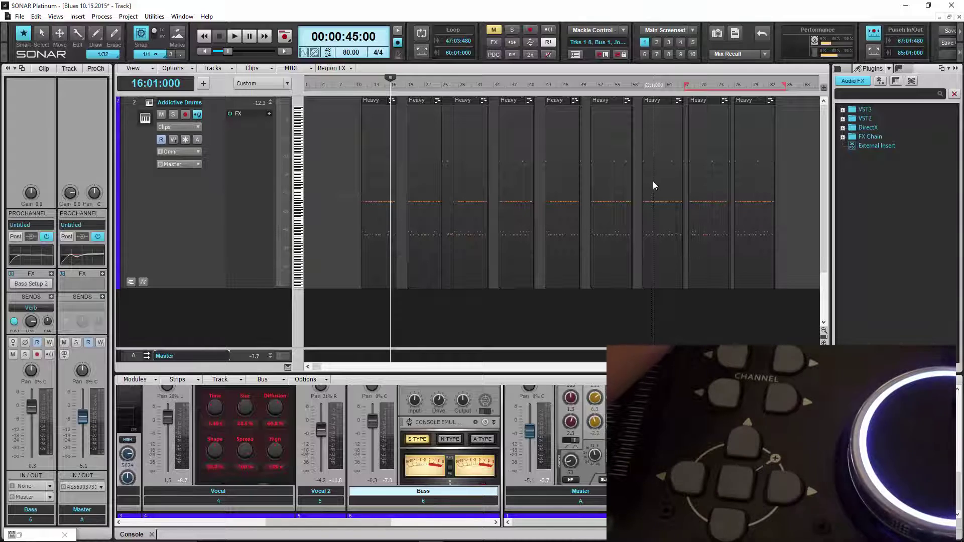
# Scroll the track view up so Track 1 appears above Addictive Drums
pyautogui.scroll(2, 652, 185)
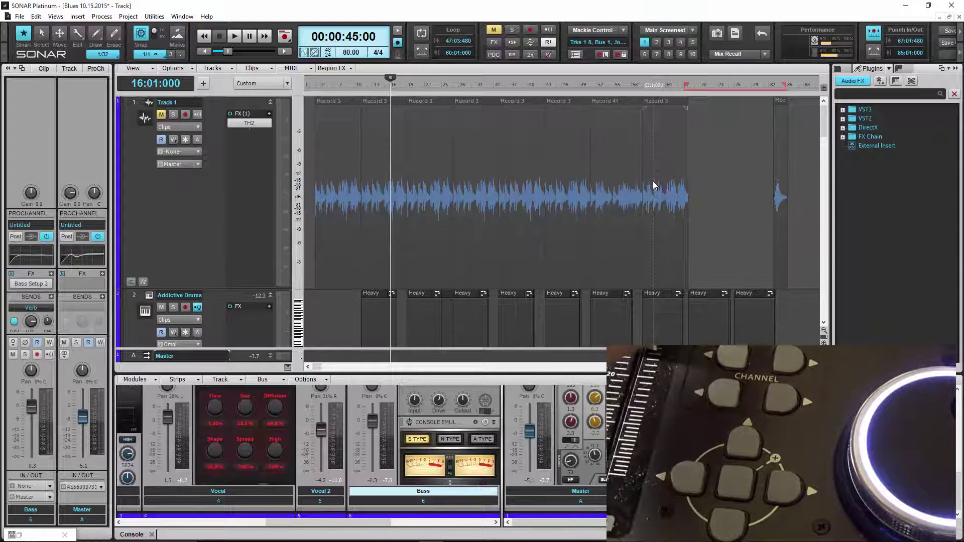
# Open and OK the Track Manager, fit all eight tracks, then reopen the Track Manager
pyautogui.press('h')
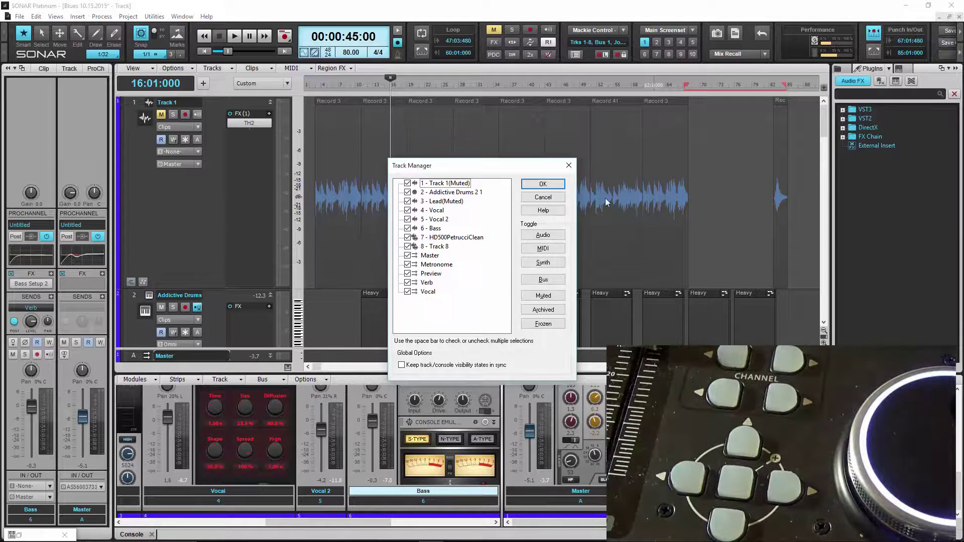
pyautogui.click(543, 185)
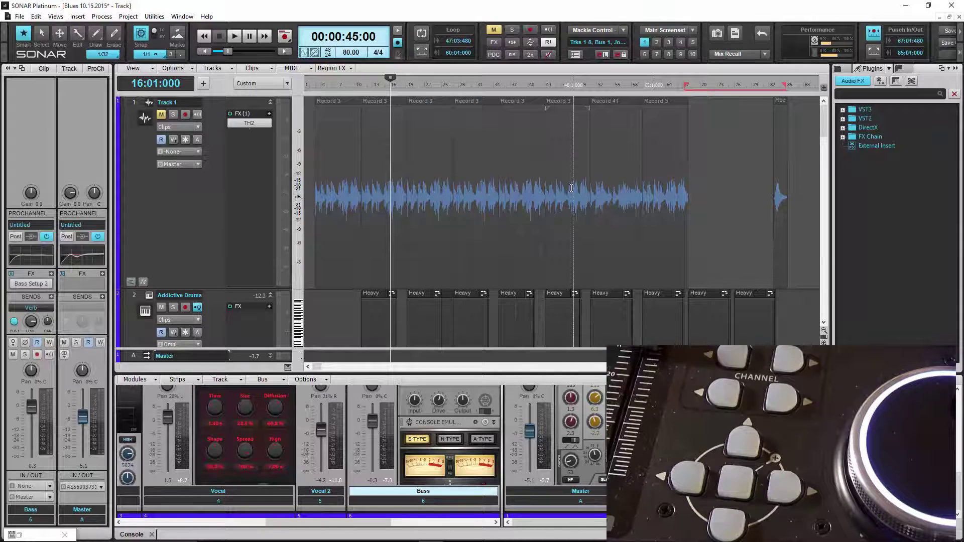
pyautogui.press('f')
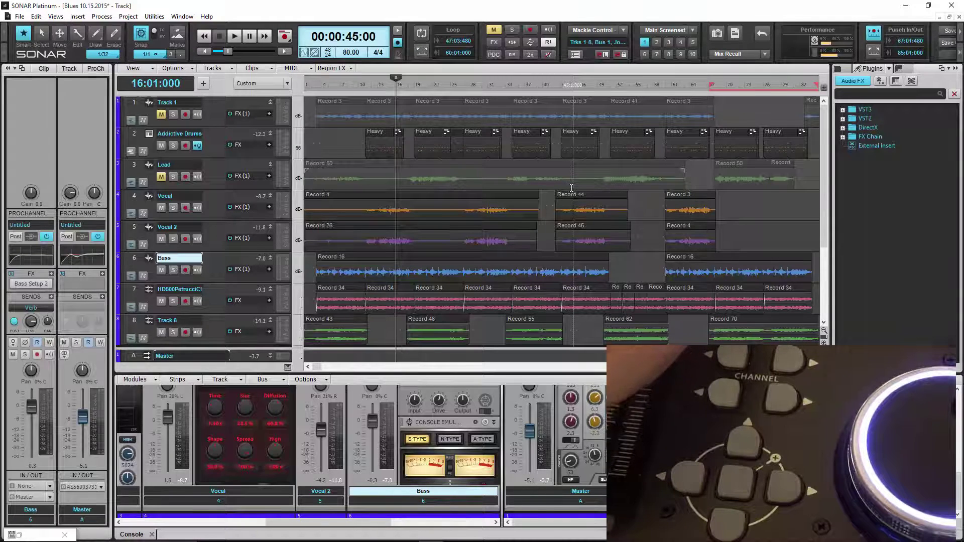
pyautogui.press('h')
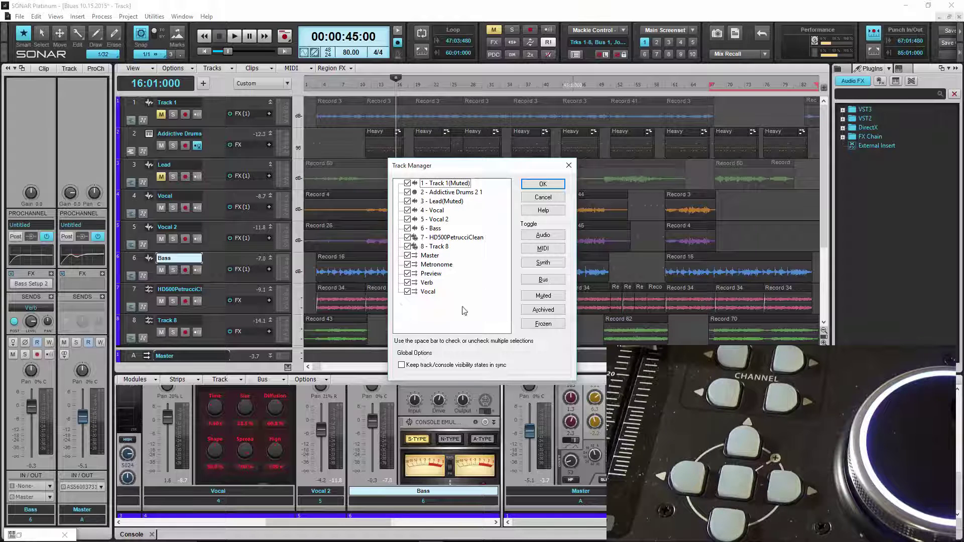
# Close the Track Manager with its X button
pyautogui.click(569, 165)
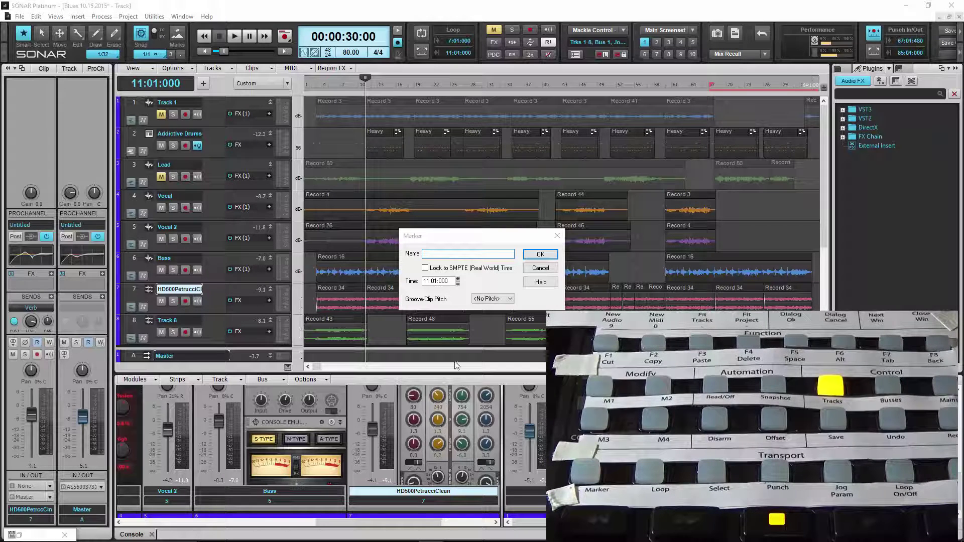
# Name the marker at bar 11 '1' and confirm it
pyautogui.click(444, 255)
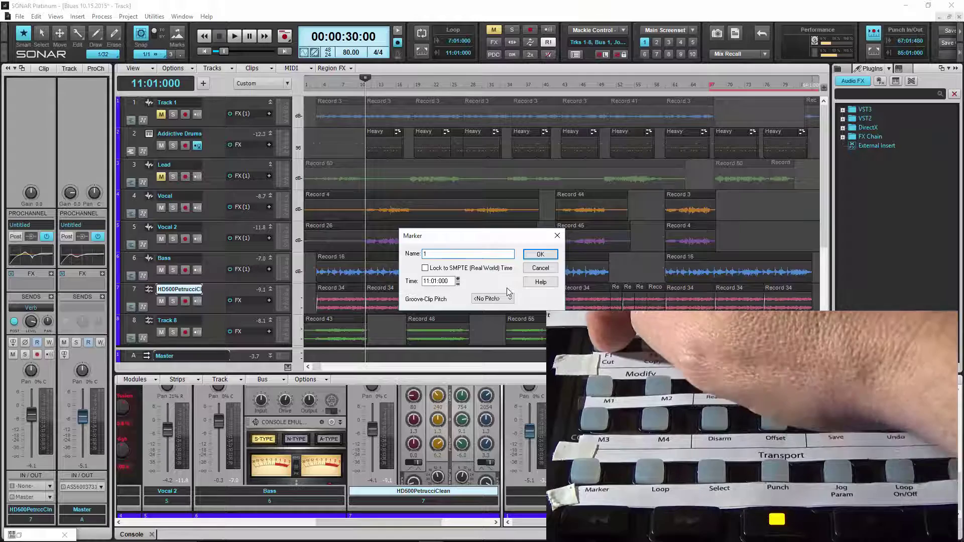
pyautogui.write('1')
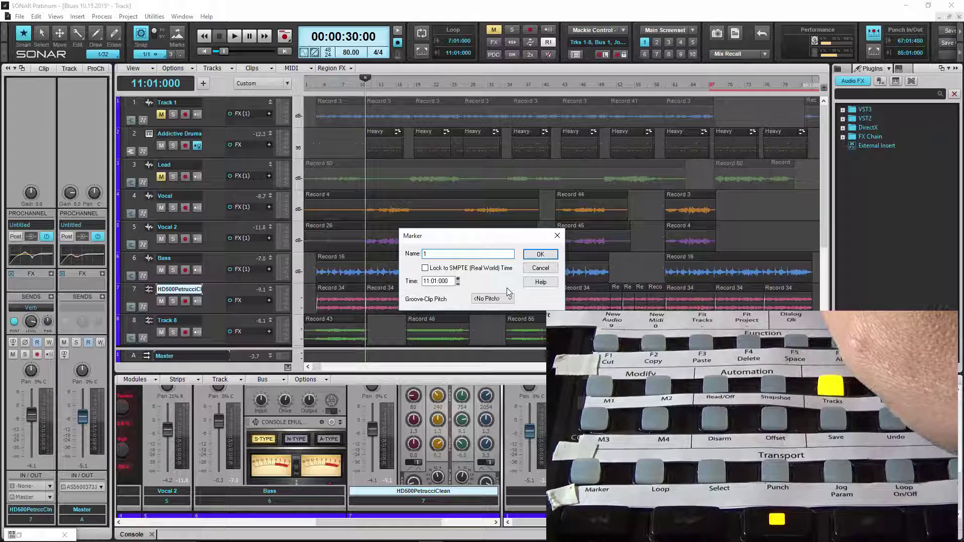
pyautogui.press('Return')
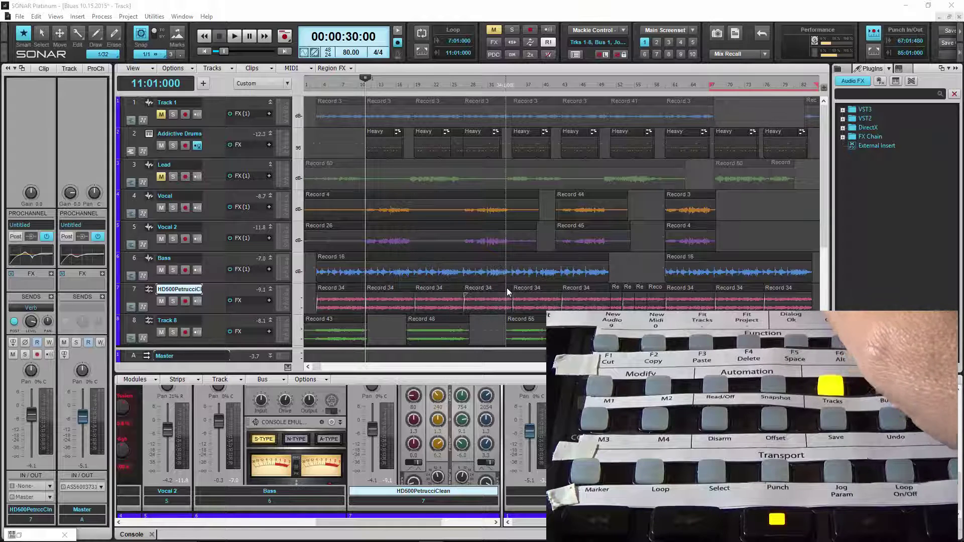
# Jump ahead to bar 42 and add a marker named '2' there
pyautogui.hotkey('ctrl', 'pagedown')
pyautogui.hotkey('ctrl', 'pagedown')
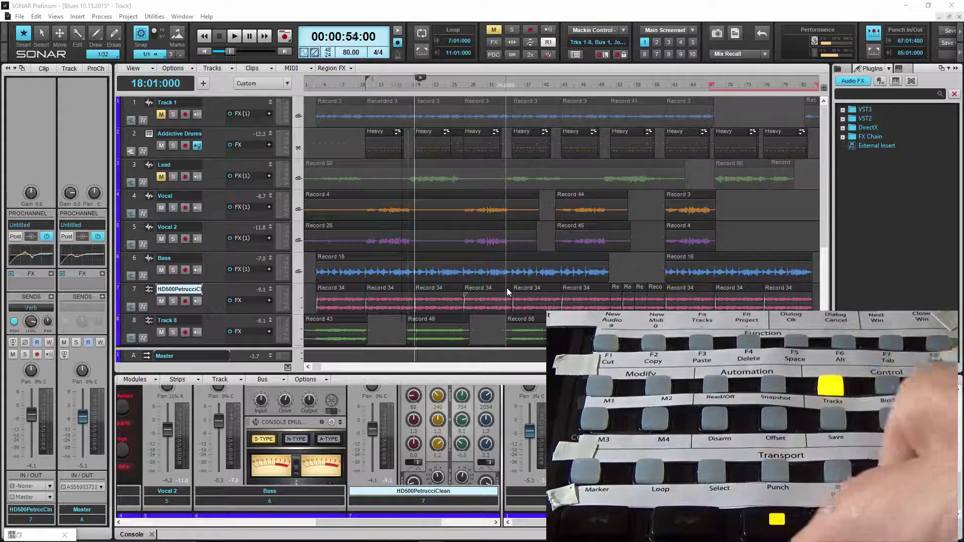
pyautogui.hotkey('ctrl', 'pagedown')
pyautogui.hotkey('ctrl', 'pagedown')
pyautogui.hotkey('ctrl', 'pagedown')
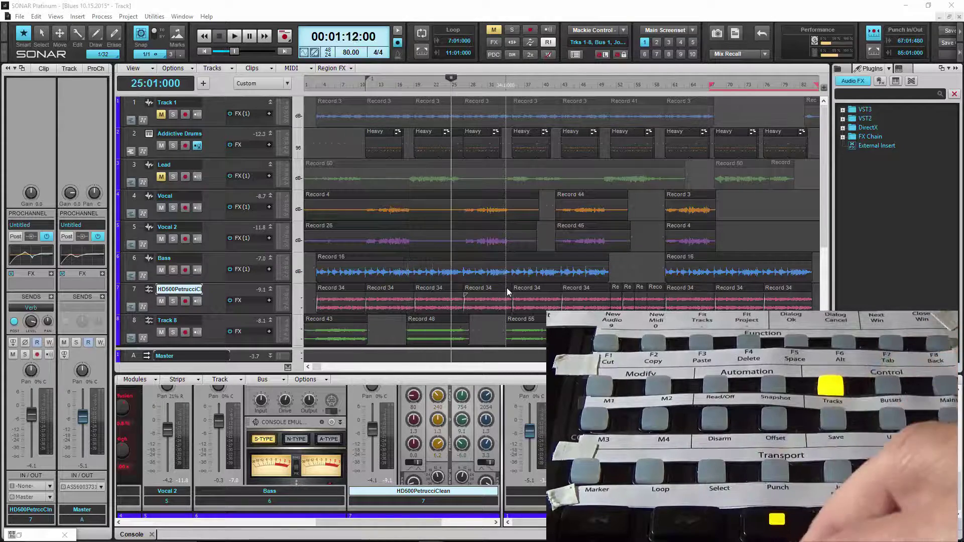
pyautogui.hotkey('ctrl', 'pagedown')
pyautogui.hotkey('ctrl', 'pagedown')
pyautogui.hotkey('ctrl', 'pagedown')
pyautogui.hotkey('ctrl', 'pagedown')
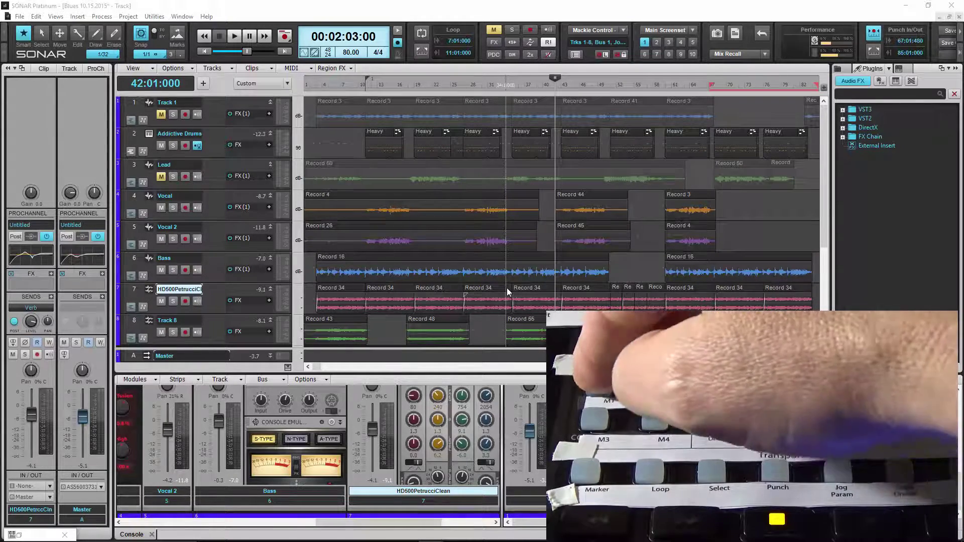
pyautogui.press('F11')
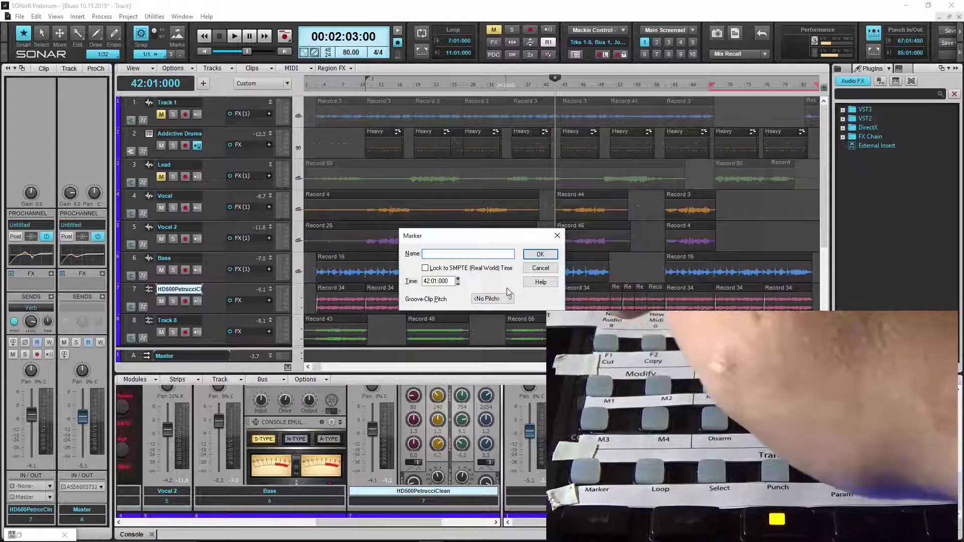
pyautogui.write('2')
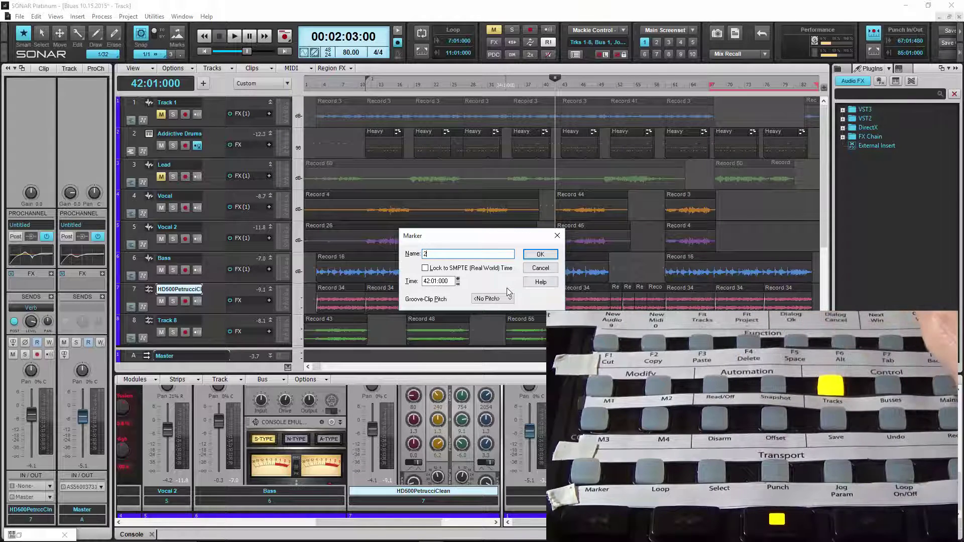
pyautogui.press('Return')
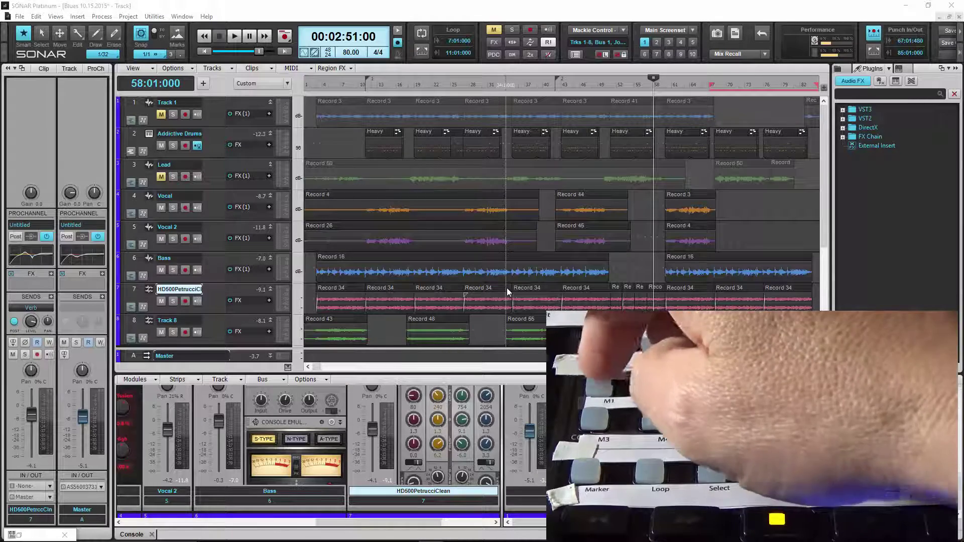
# Add markers named '3' at bar 58 and '4' at bar 68
pyautogui.press('F11')
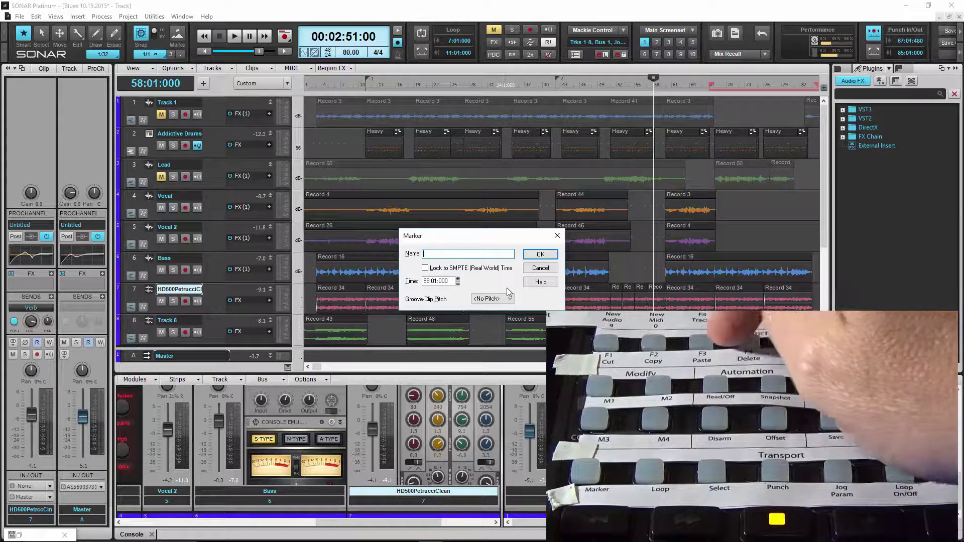
pyautogui.write('3')
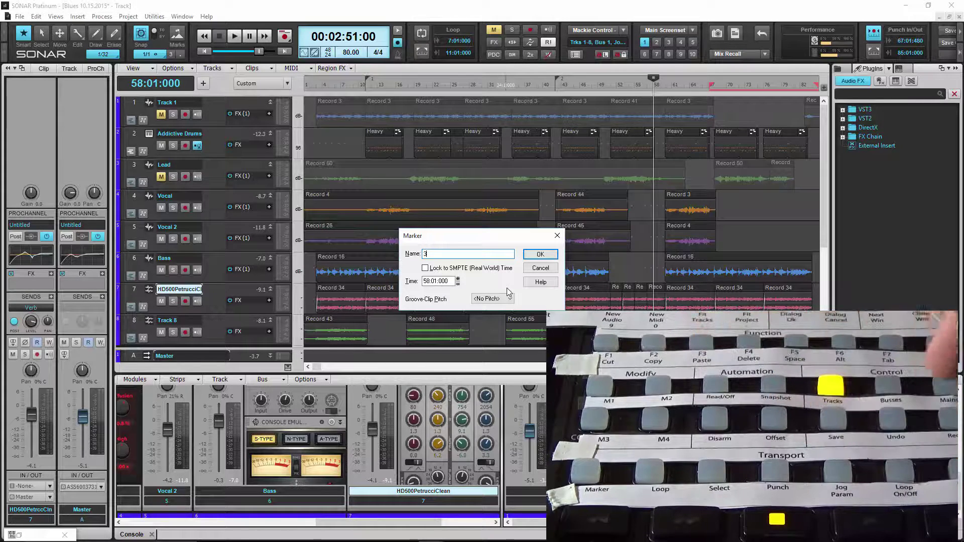
pyautogui.press('Return')
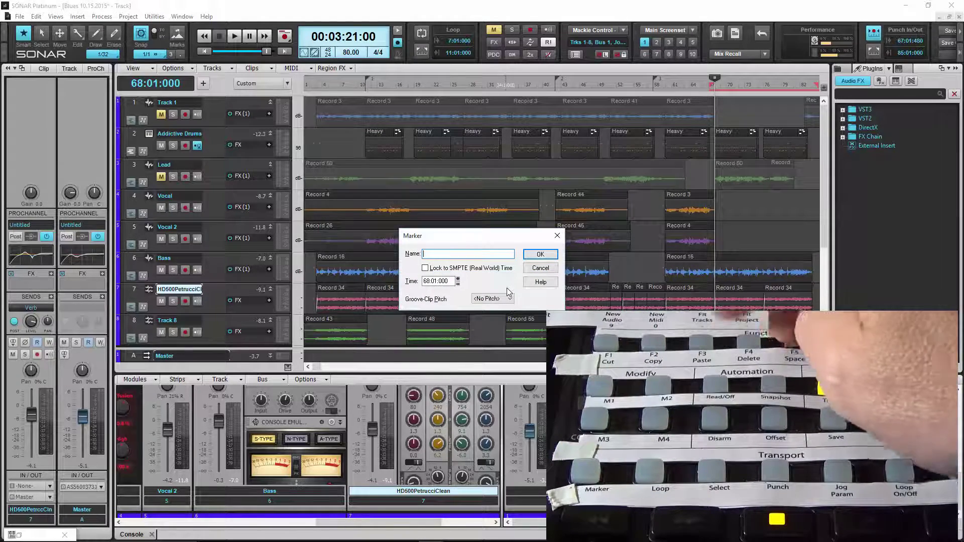
pyautogui.write('4')
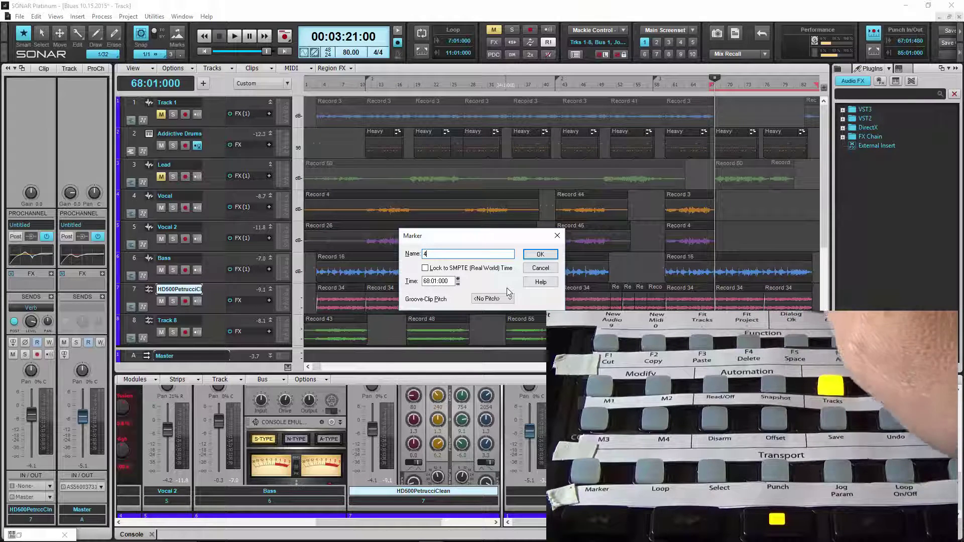
pyautogui.press('Return')
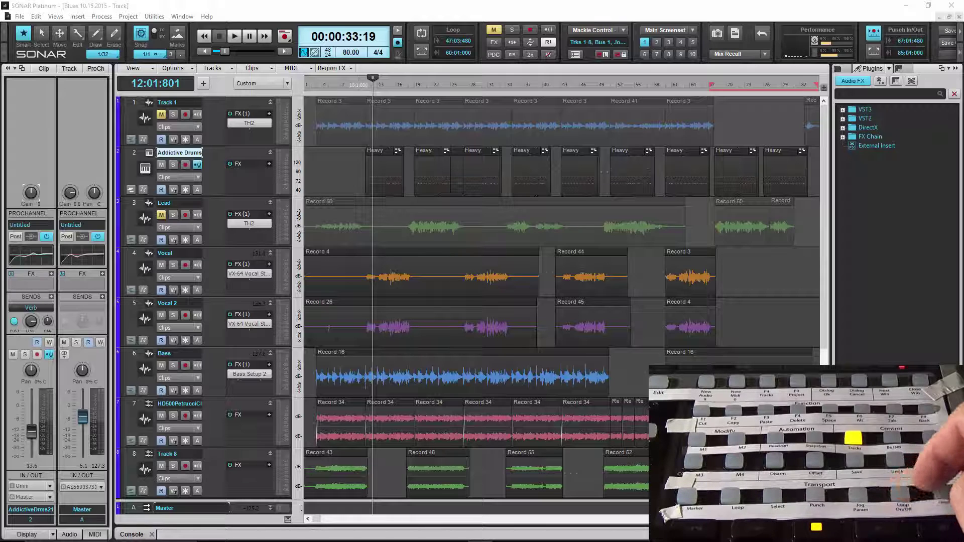
# Turn looping on for the loop region with the L key
pyautogui.press('l')
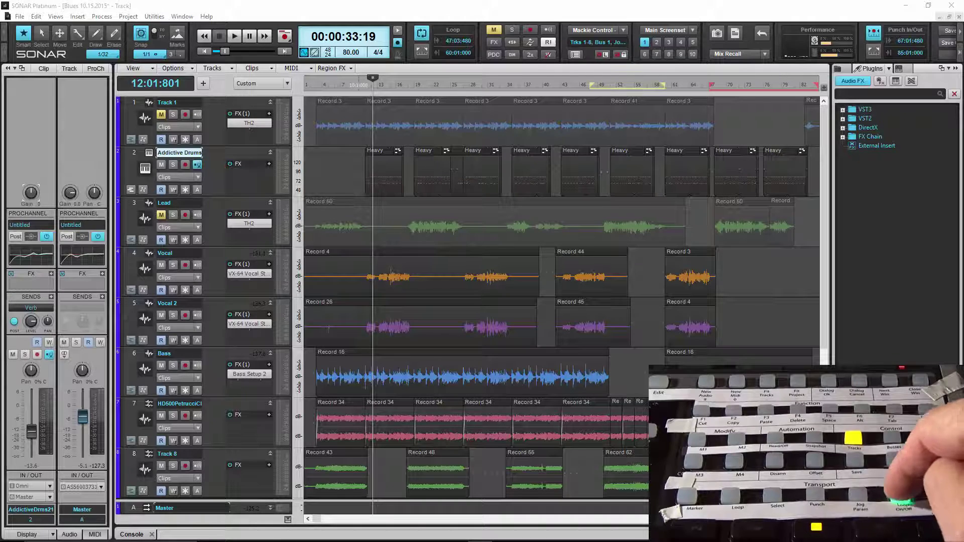